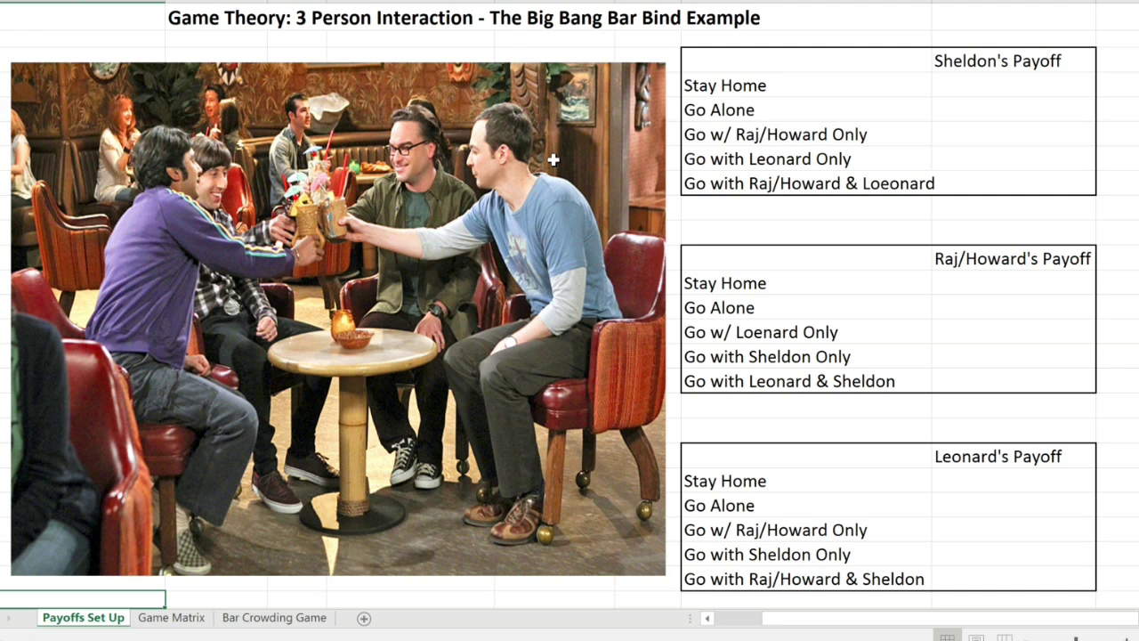
- Look over the Sheldon, Raj/Howard and Leonard payoff tables, ending beside Sheldon's table
left_click(783, 192)
left_click(1000, 58)
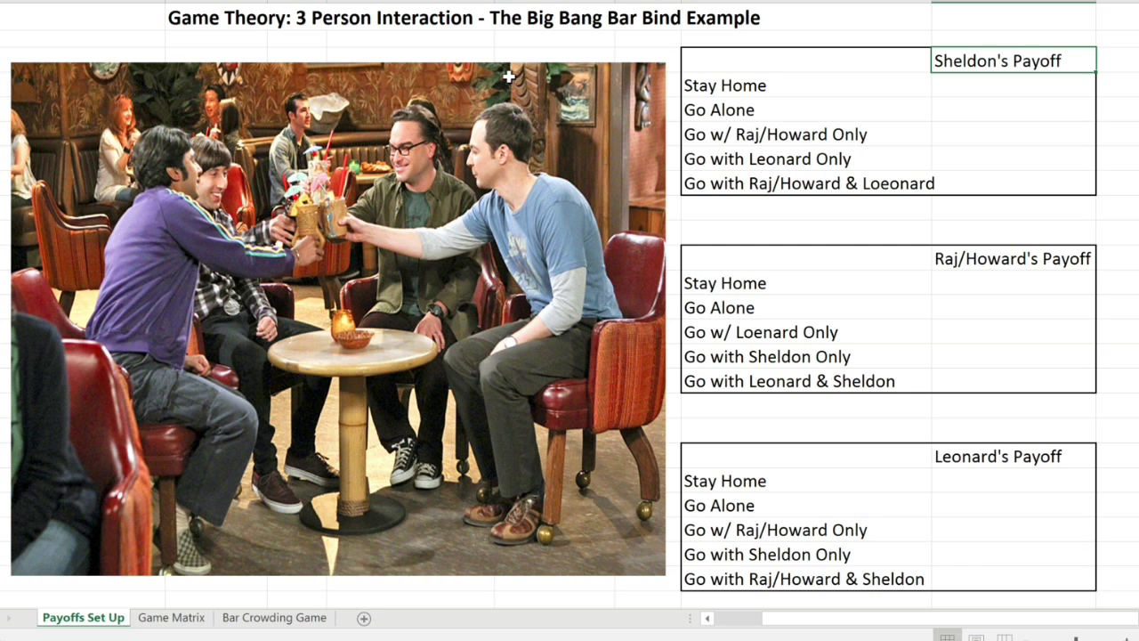
key("ctrl+Down")
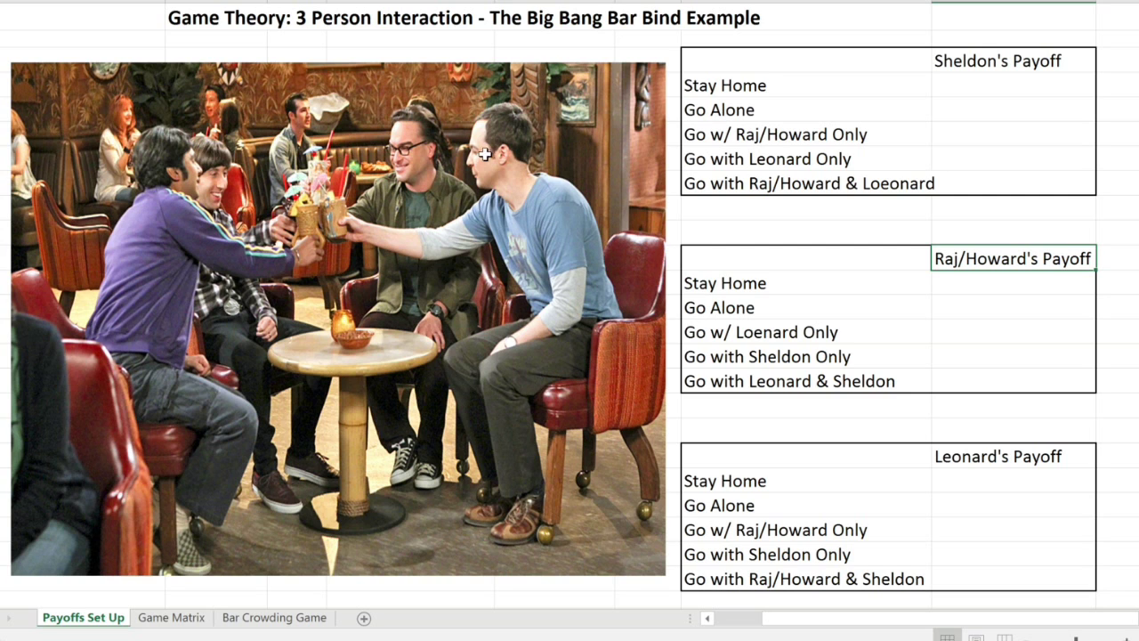
key("ctrl+Down")
key("Up")
key("Up")
key("Right")
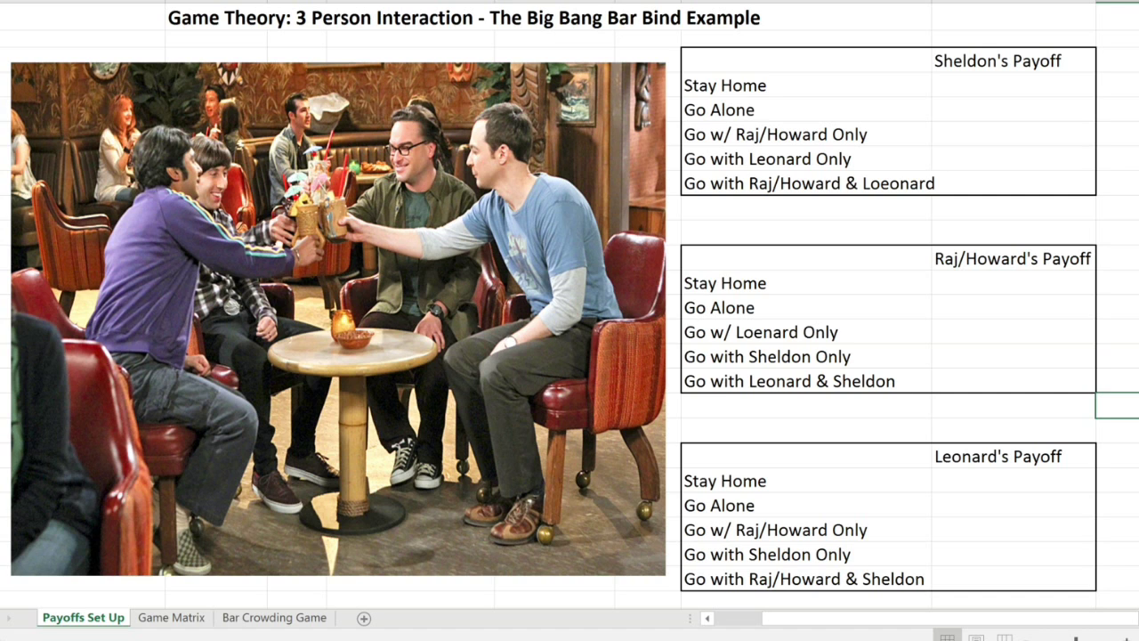
key("Up")
key("Up")
key("Up")
key("Up")
key("Up")
key("Up")
key("Up")
key("Up")
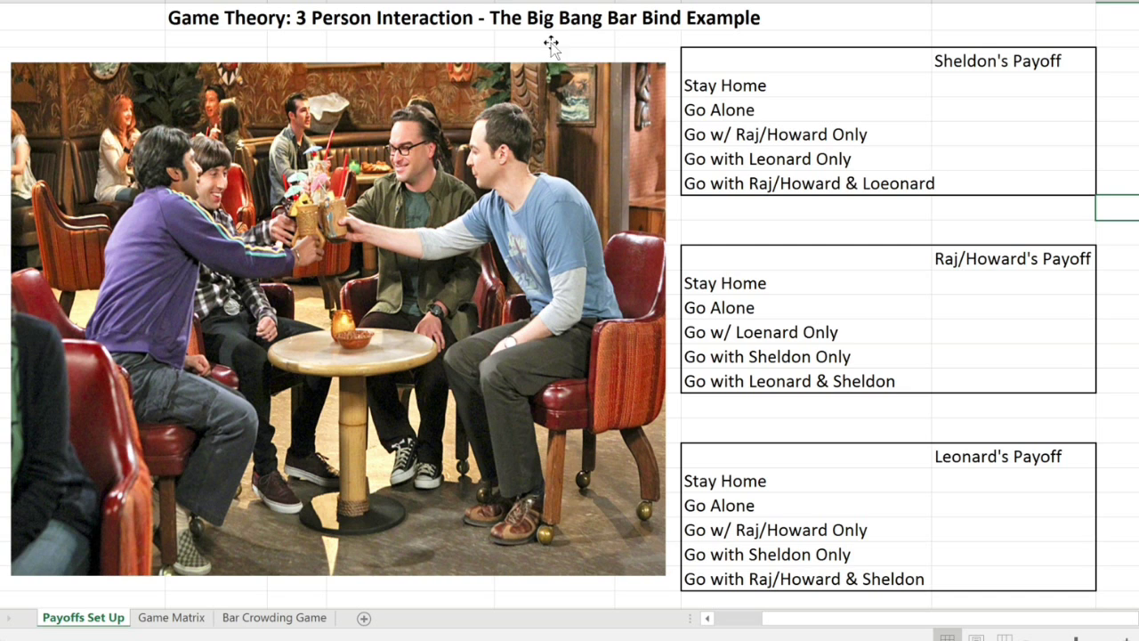
- Enter Sheldon's payoffs: Stay Home 1, Go Alone -4, Raj/Howard 4, Leonard 4, everyone 6
left_click(1024, 87)
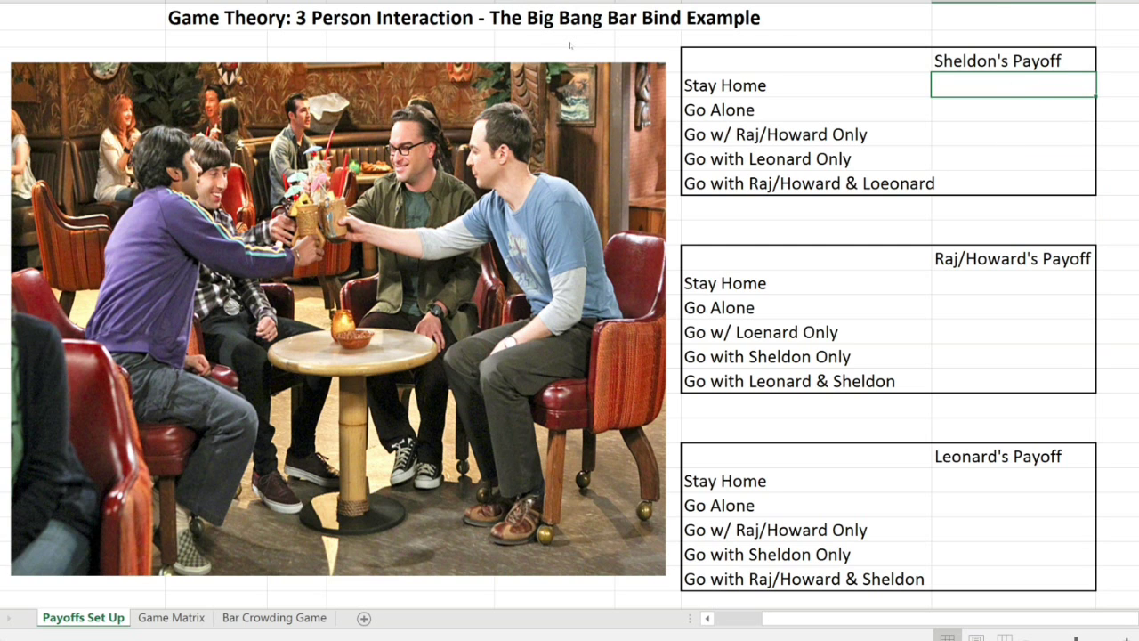
type("1")
key("Return")
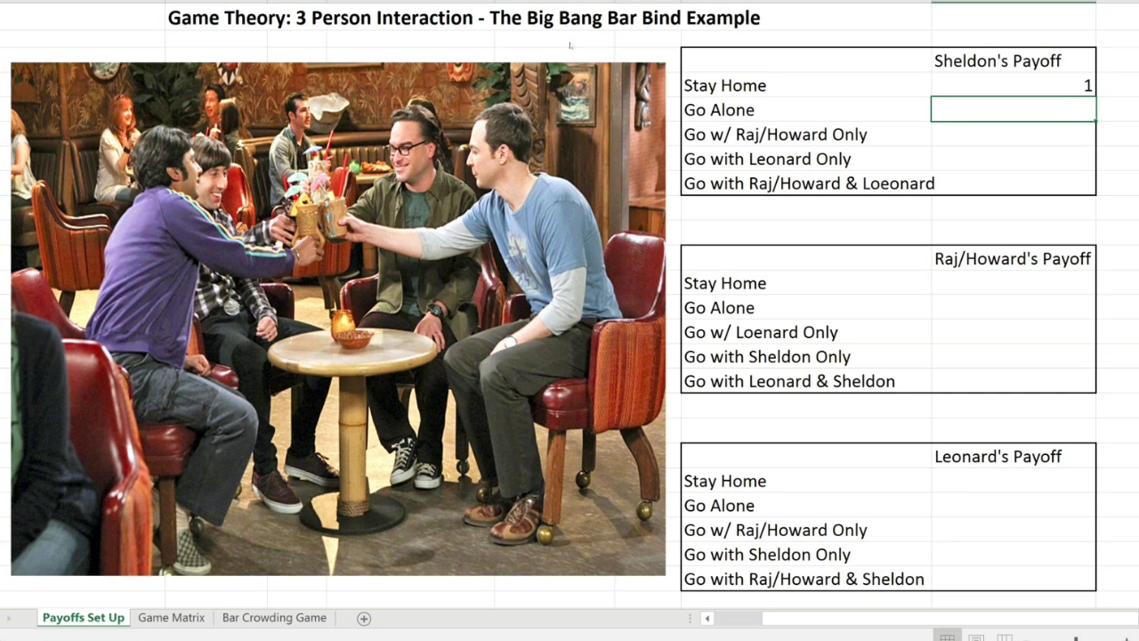
type("-4")
key("Return")
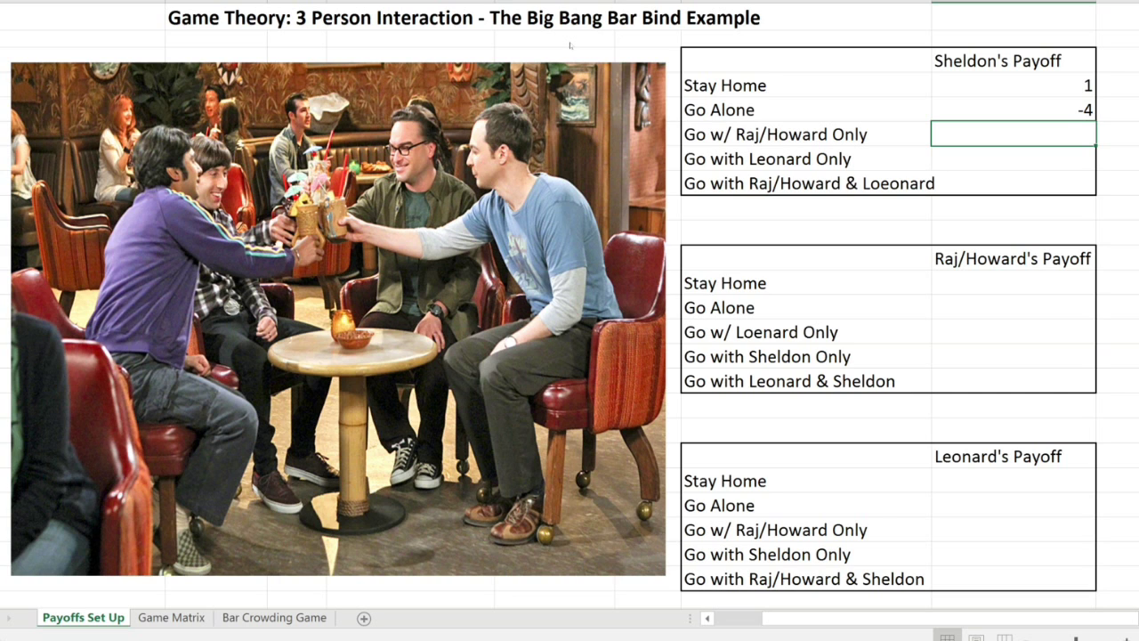
type("4")
key("Return")
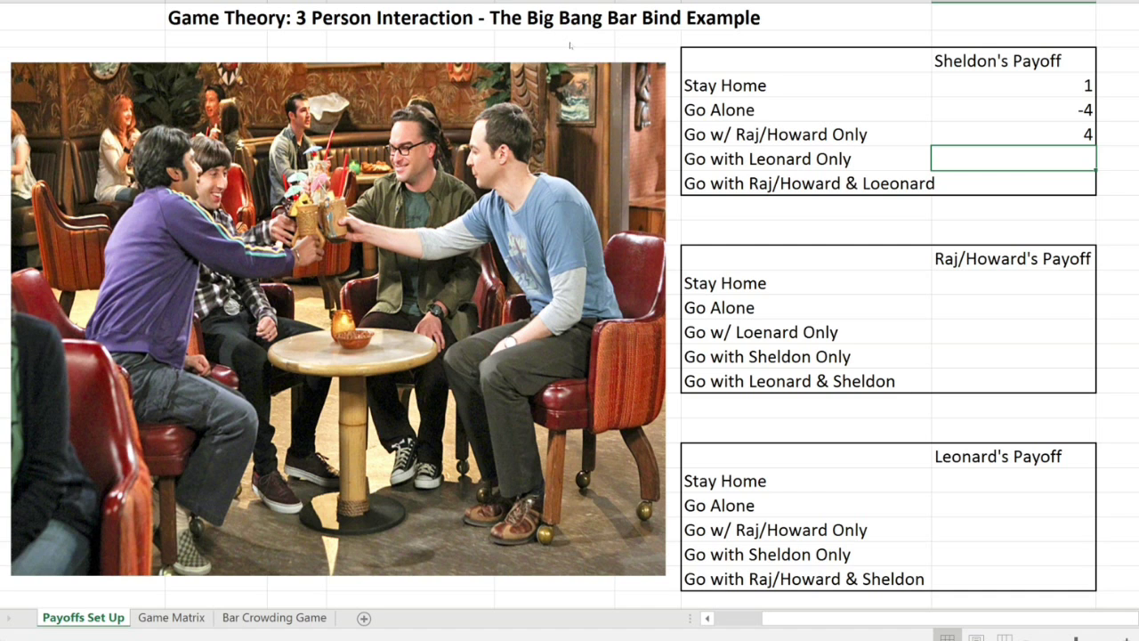
type("4")
key("Return")
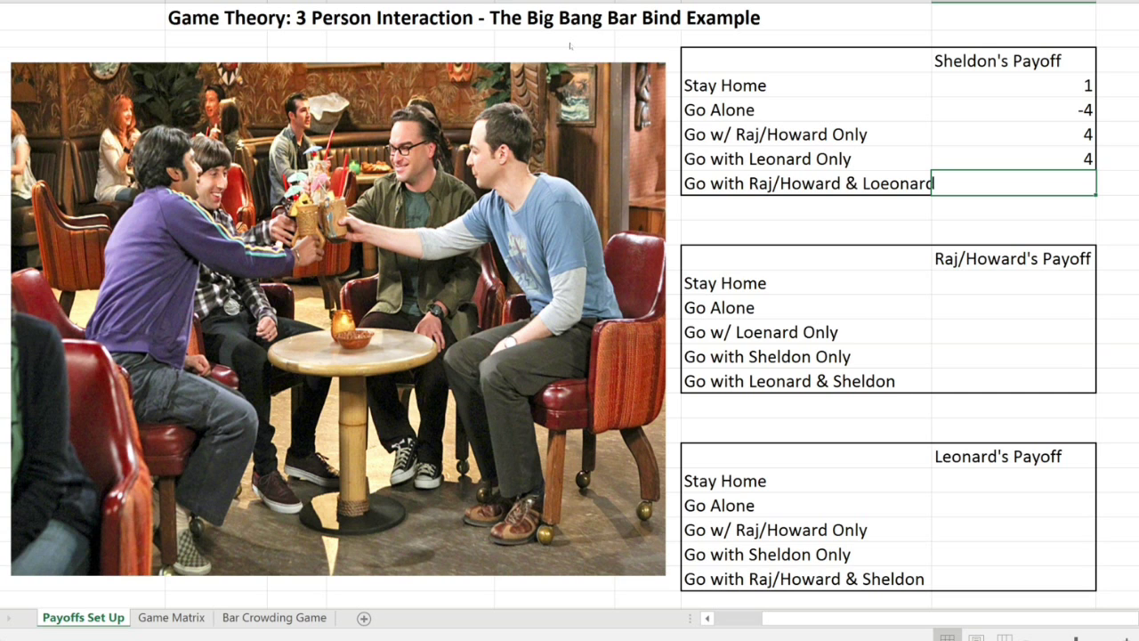
type("6")
key("Return")
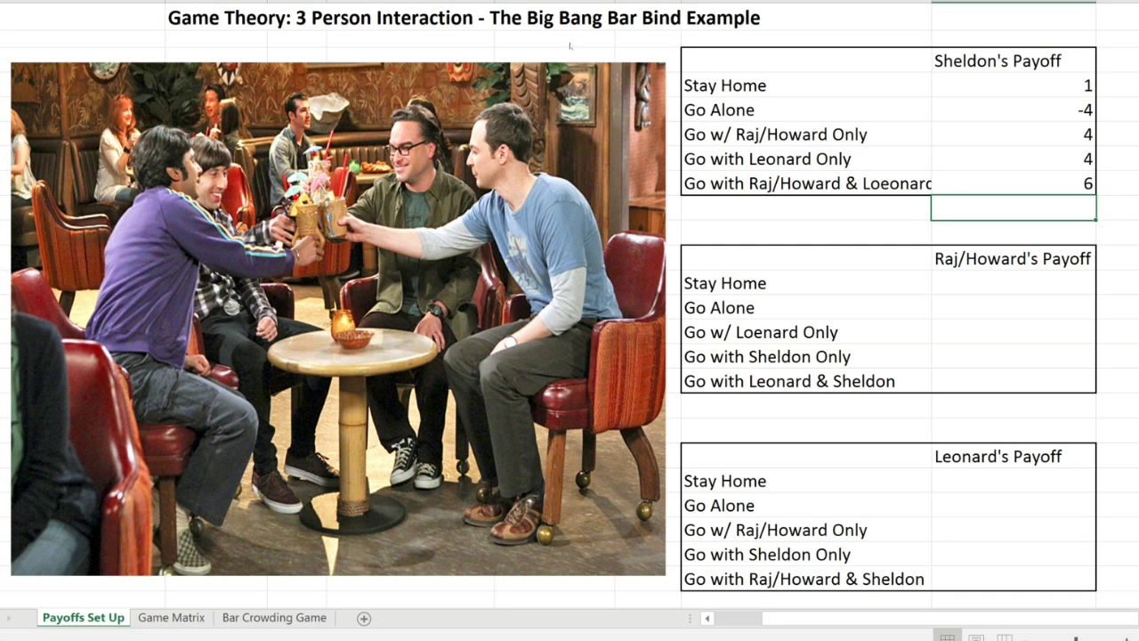
key("Down")
key("Down")
key("Down")
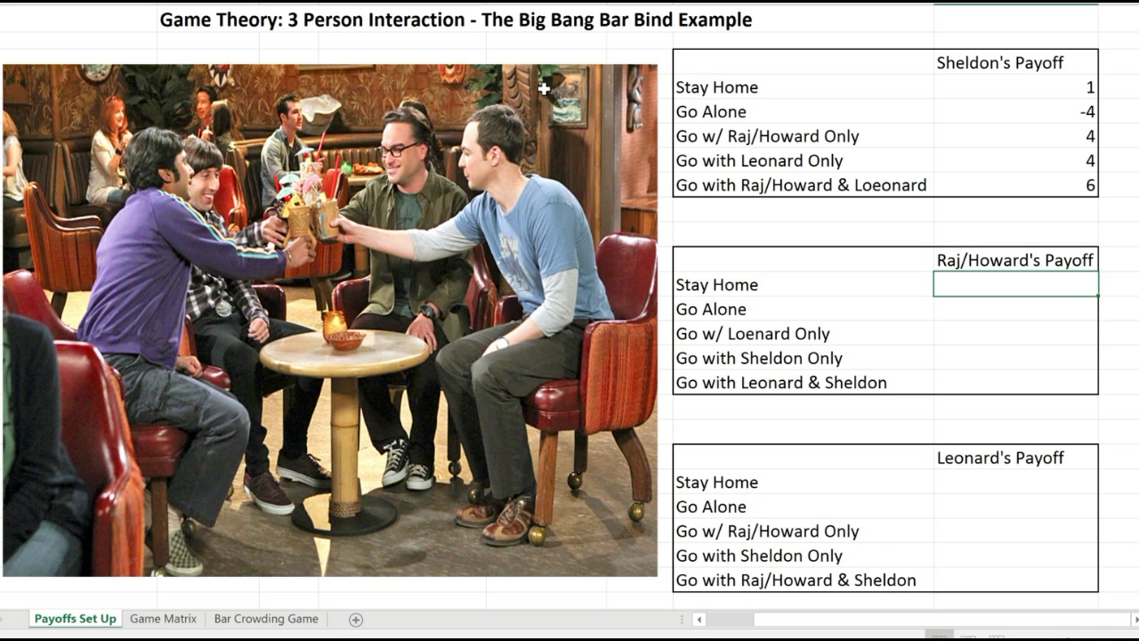
- Enter Raj/Howard's payoffs: Stay Home 1, Go Alone -1, Leonard 4, Sheldon -4, both -4
type("1")
key("Return")
type("-1")
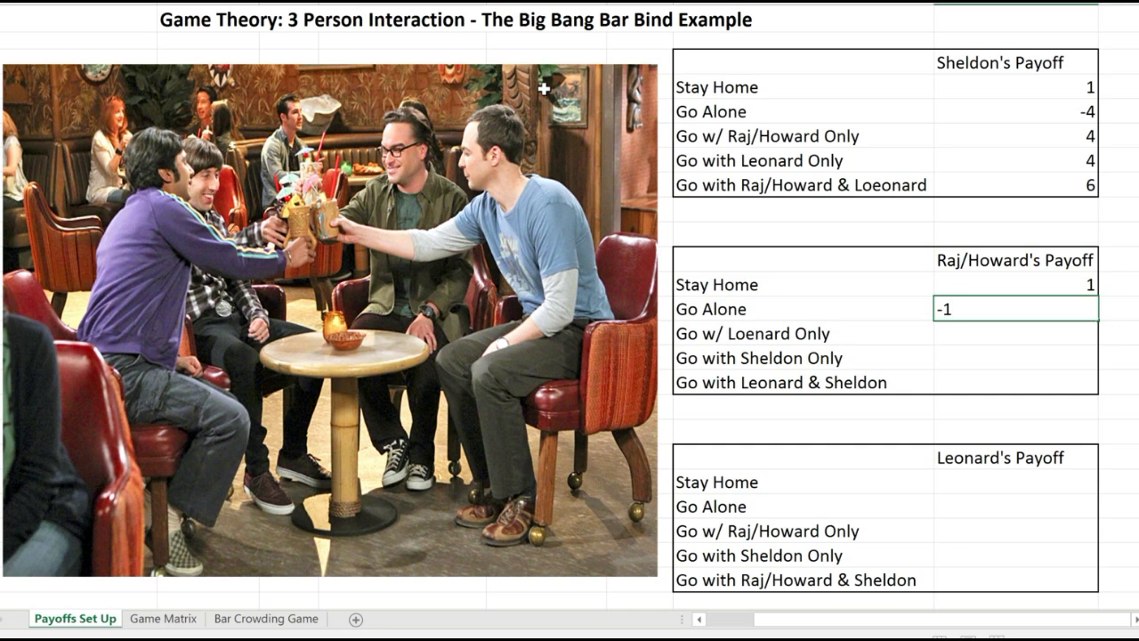
key("Return")
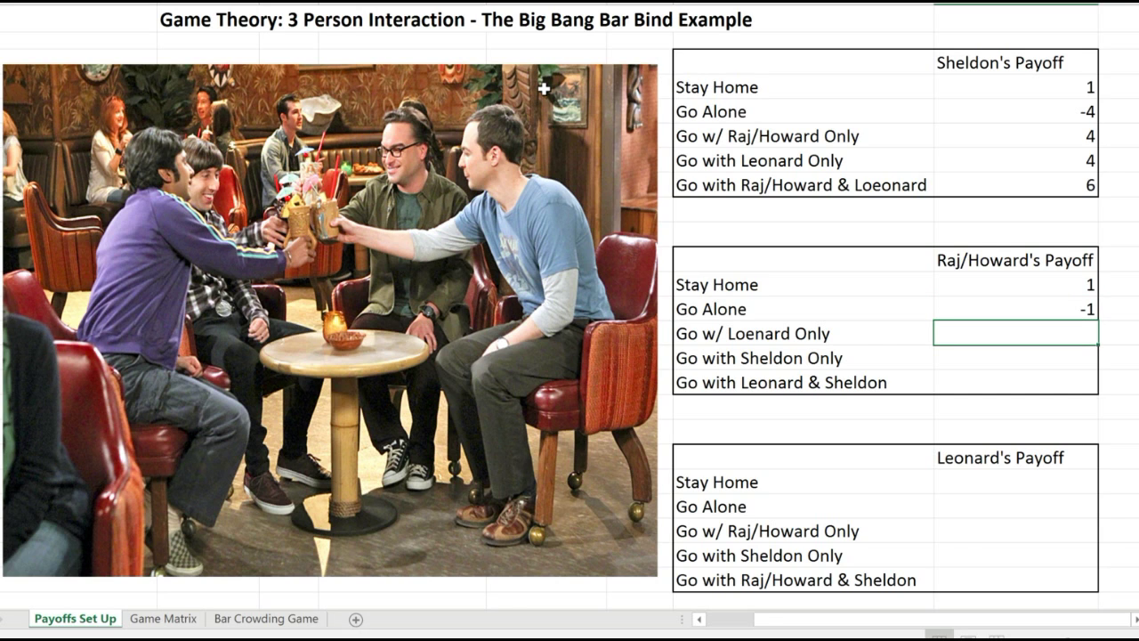
type("4")
key("Return")
type("-4")
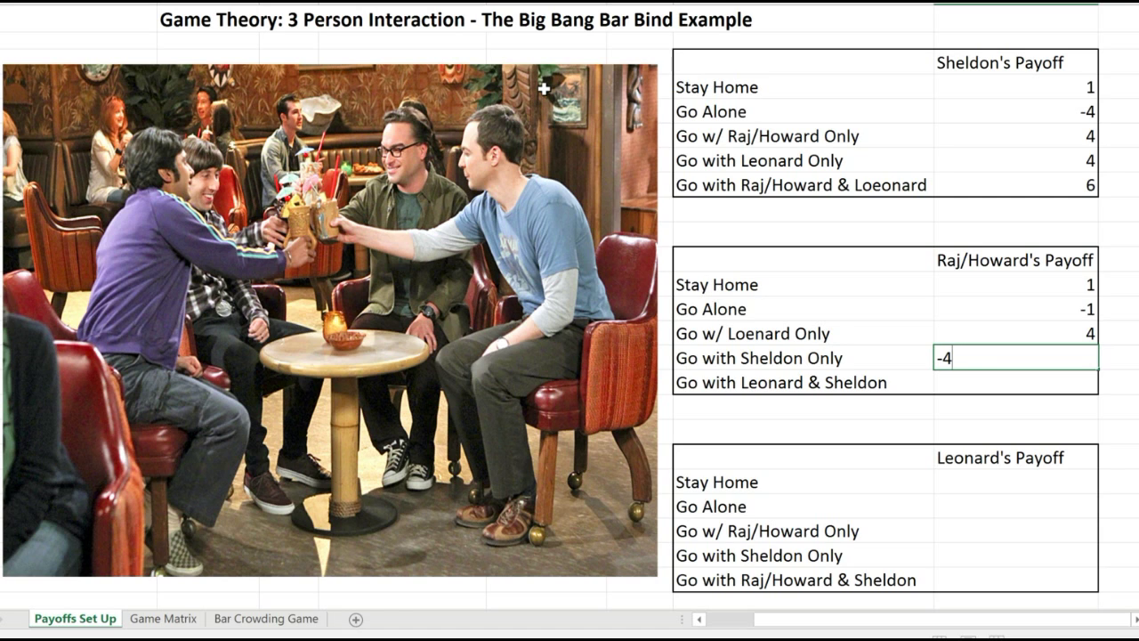
key("Return")
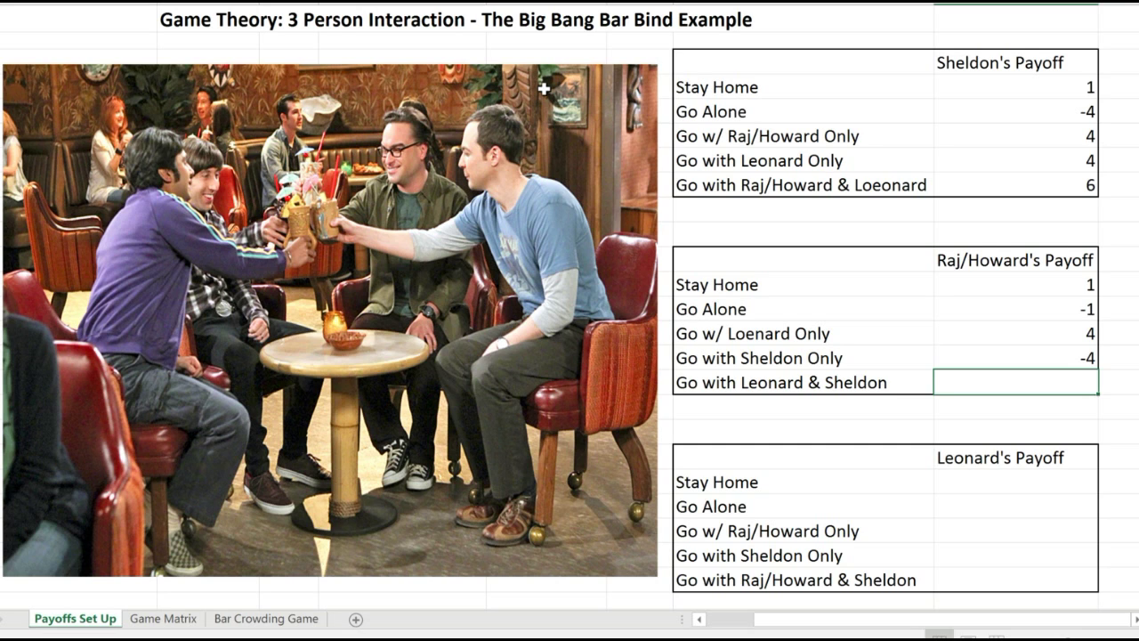
type("-4")
key("Return")
key("Down")
key("Down")
key("Down")
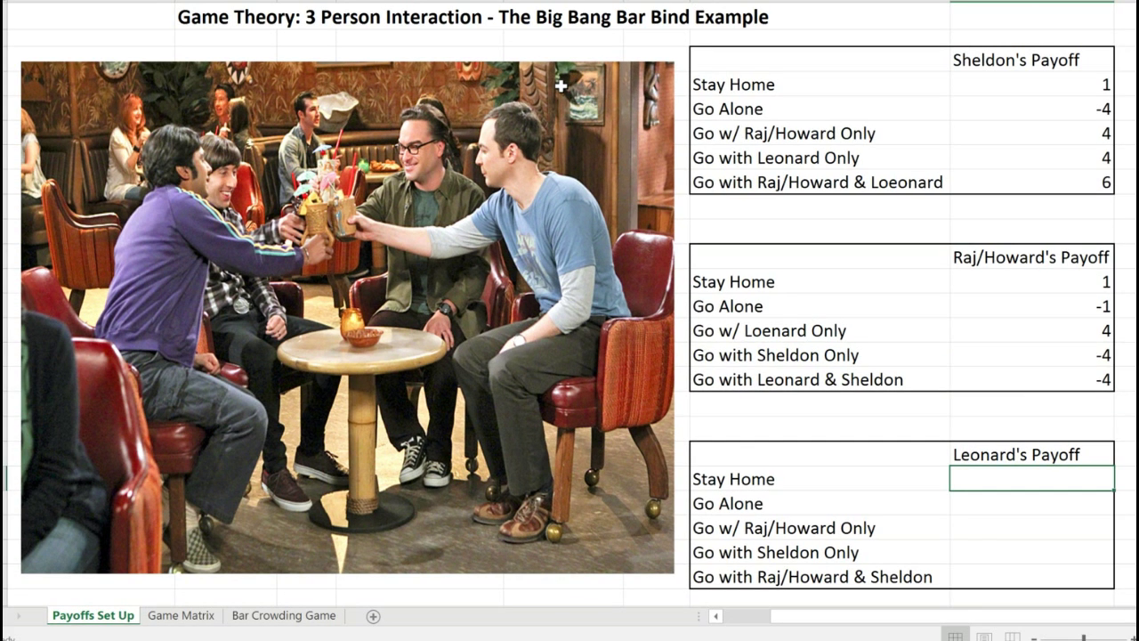
- Enter Leonard's payoffs: Stay Home 1, Go Alone -1, Raj/Howard 4, Sheldon -4, both -4
type("1")
key("Return")
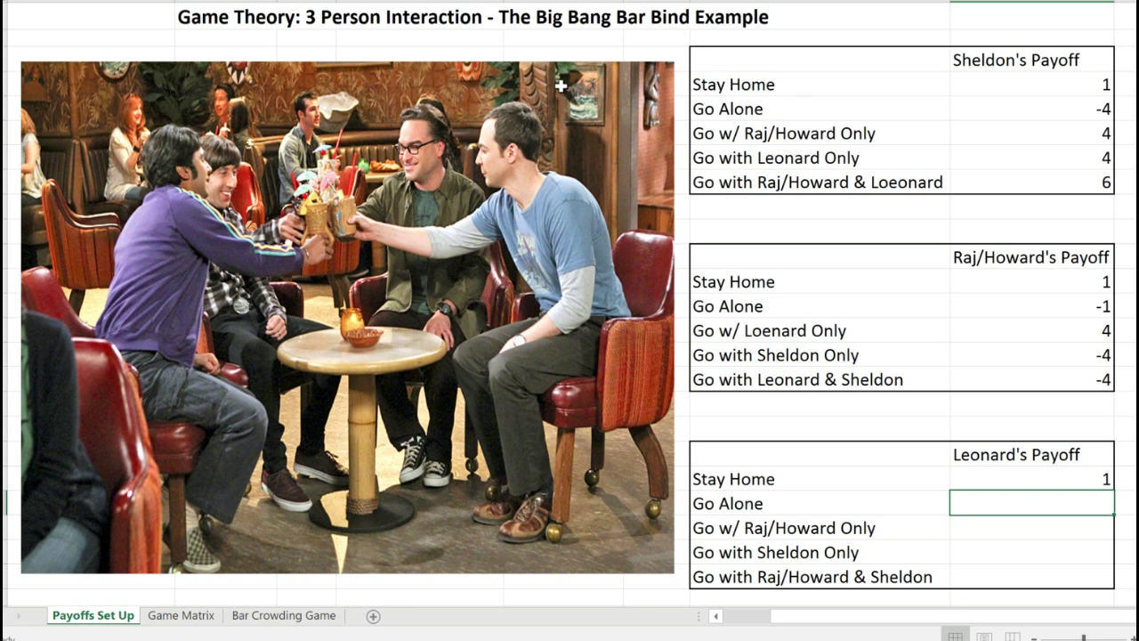
type("-1")
key("Return")
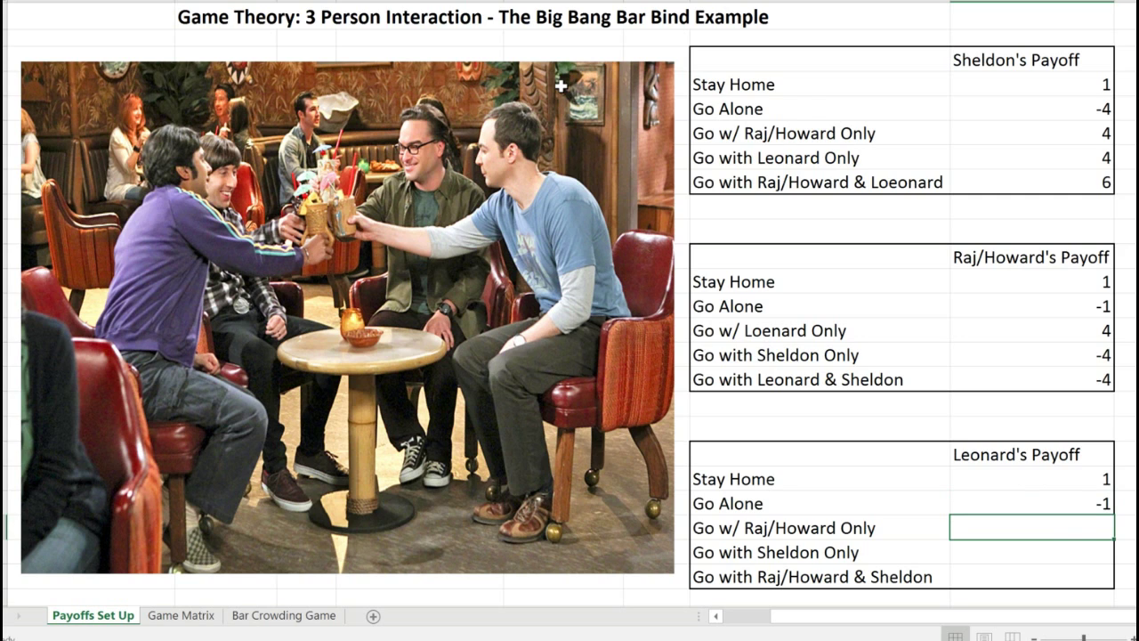
type("4")
key("Return")
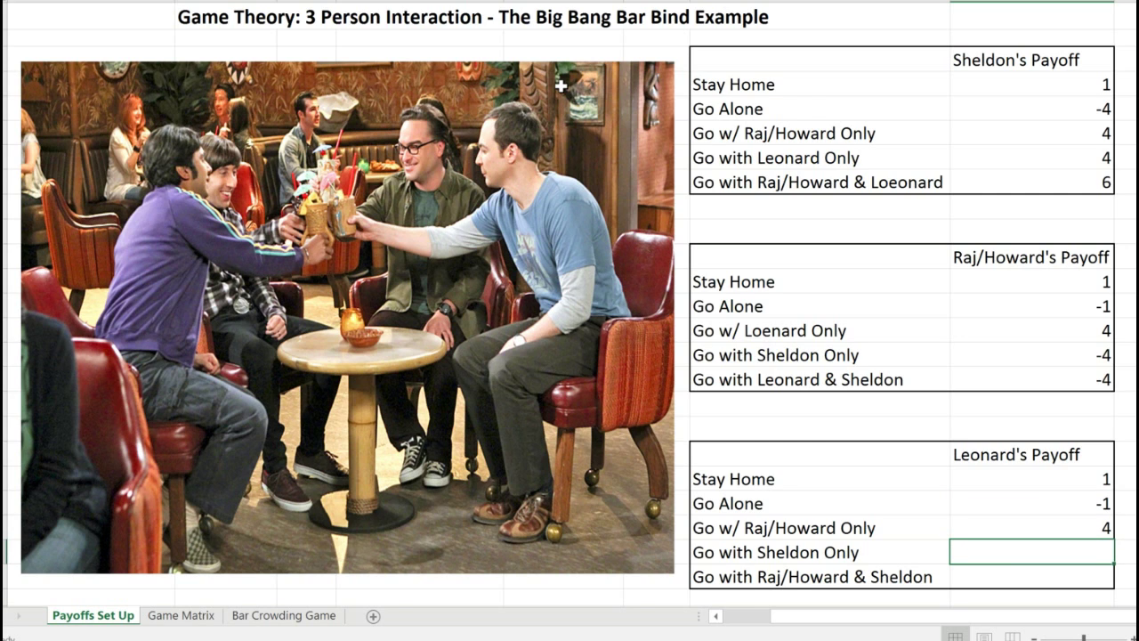
type("-4")
key("Return")
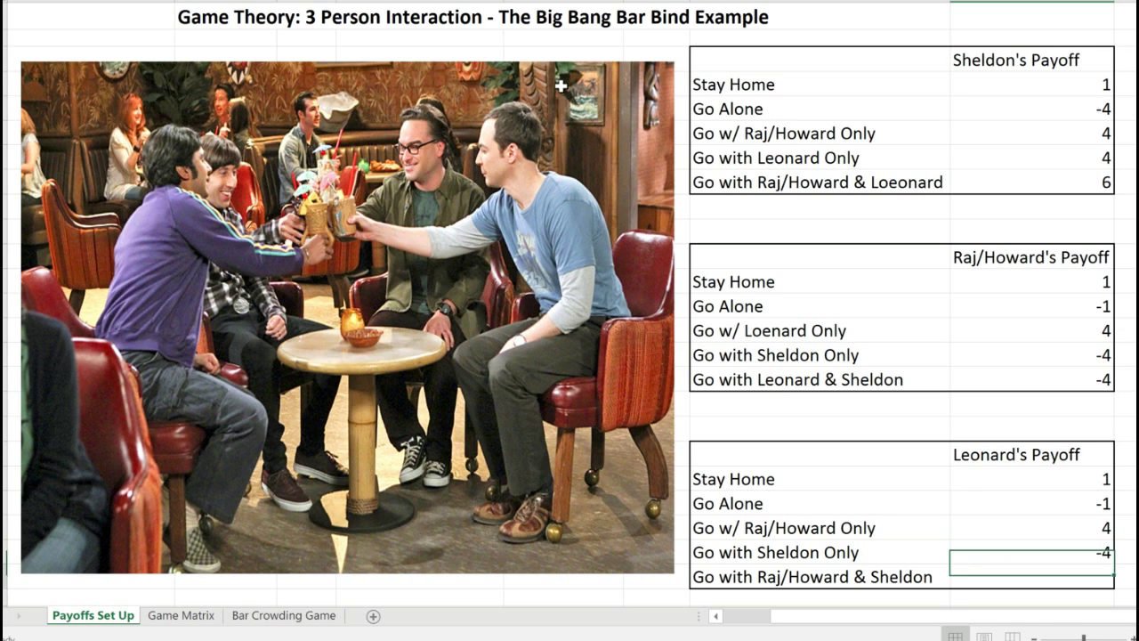
type("-4")
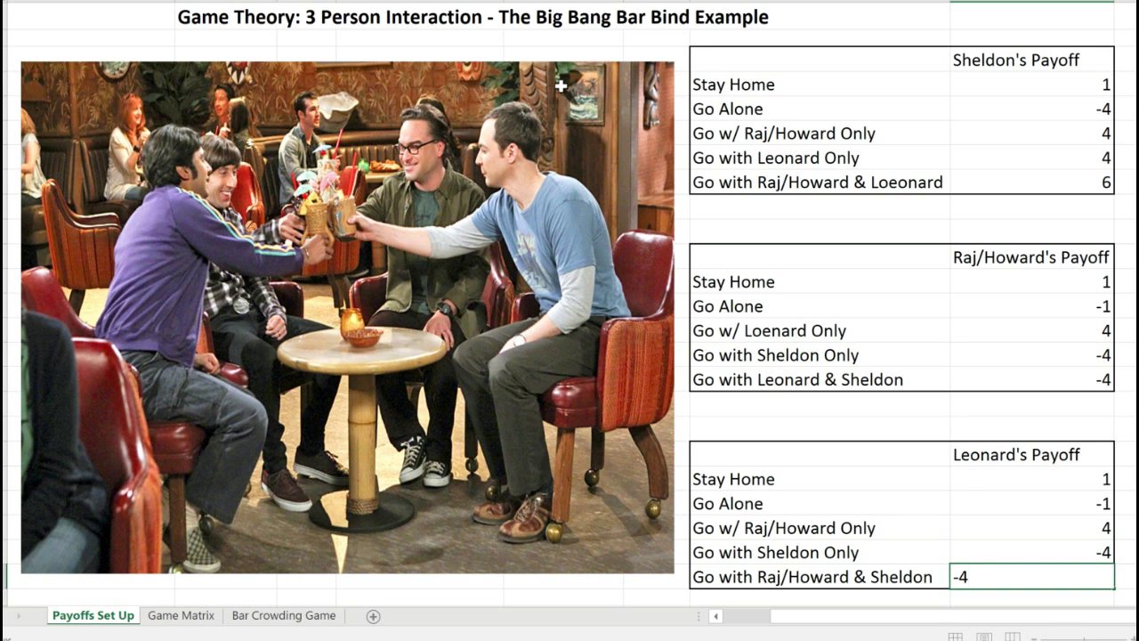
key("Return")
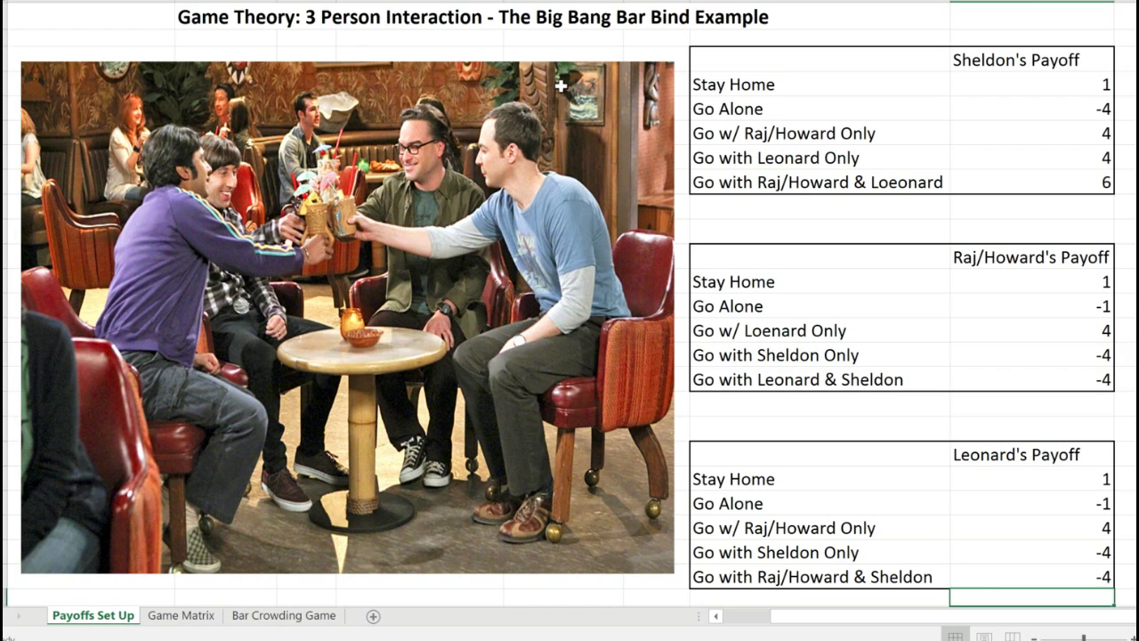
scroll(561, 85, "down", 1)
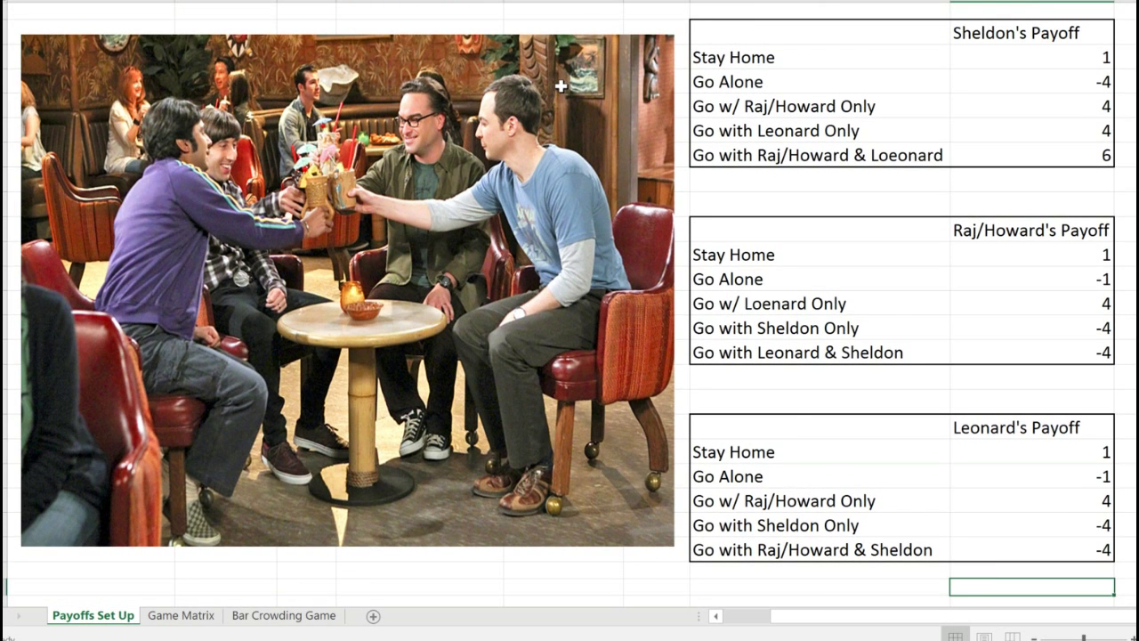